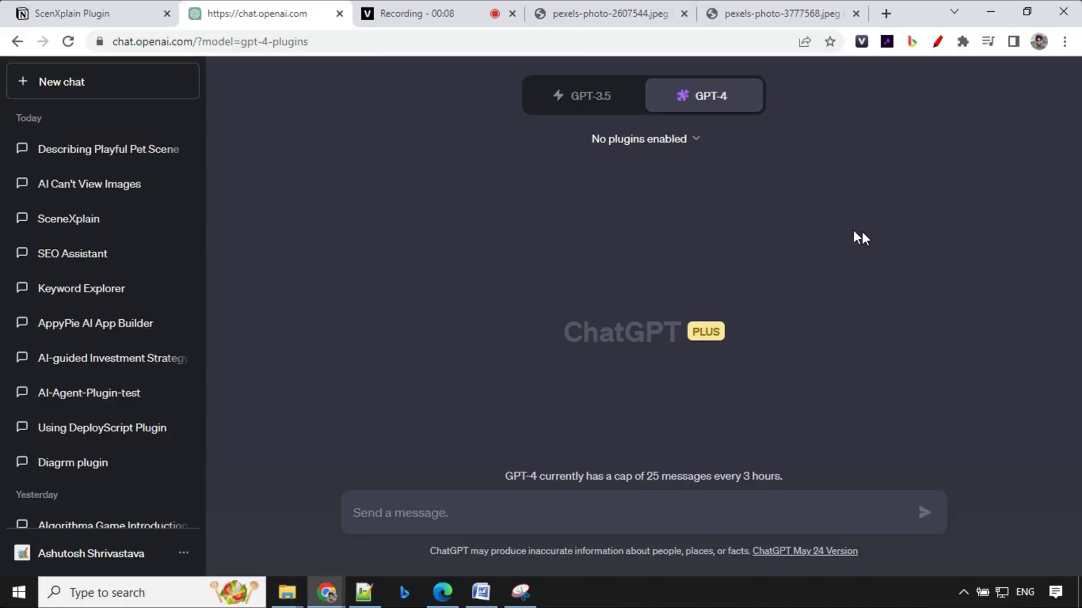
Step: Browse the plugin list and search the plugin store for 'sce', then close the store
left_click(698, 145)
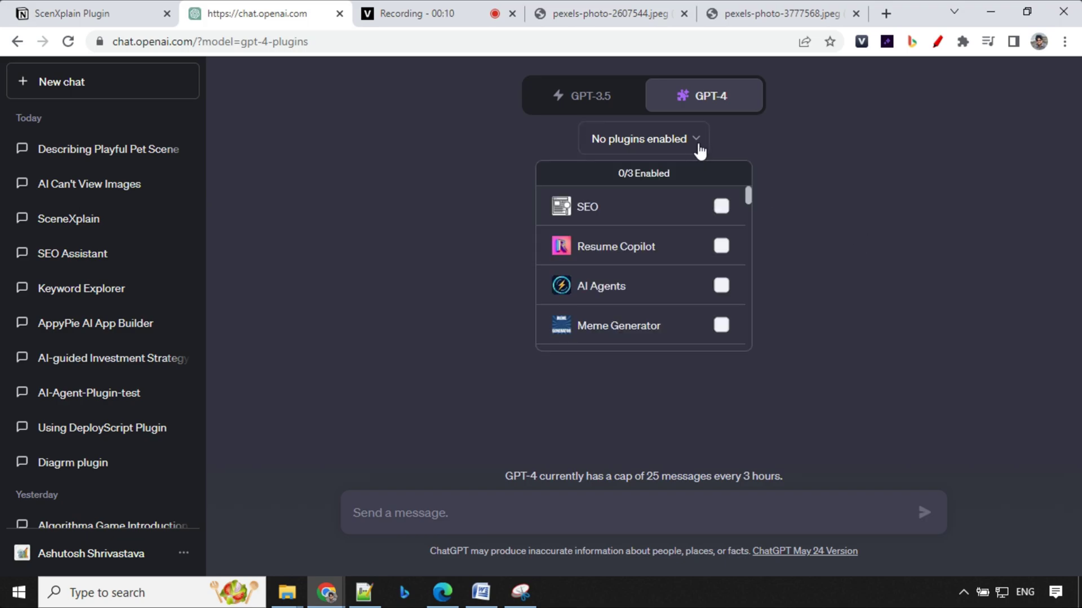
scroll(617, 327, "down", 15)
scroll(618, 331, "down", 2)
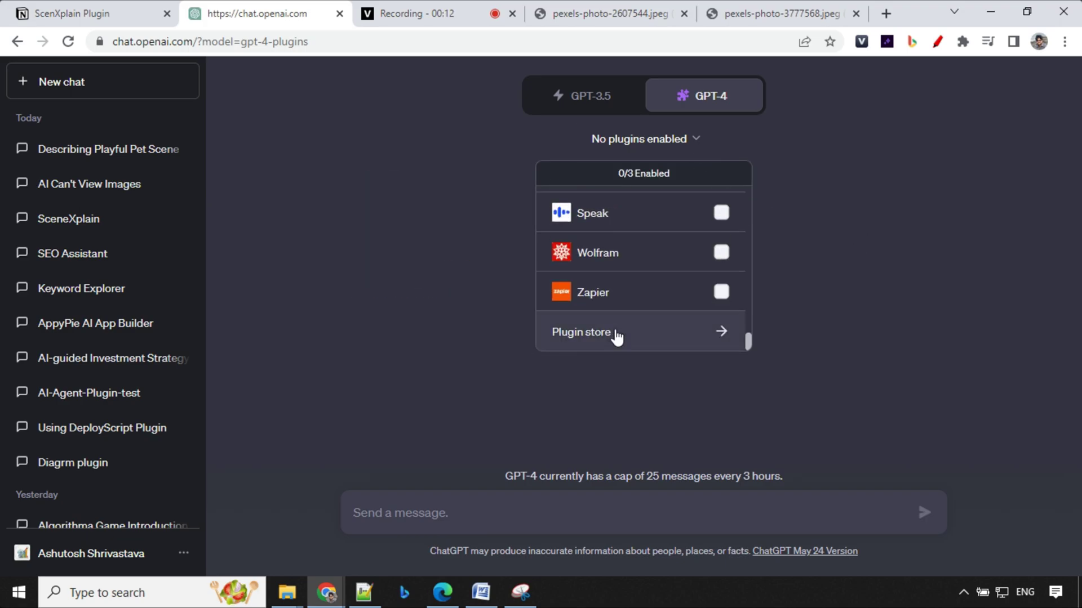
left_click(601, 337)
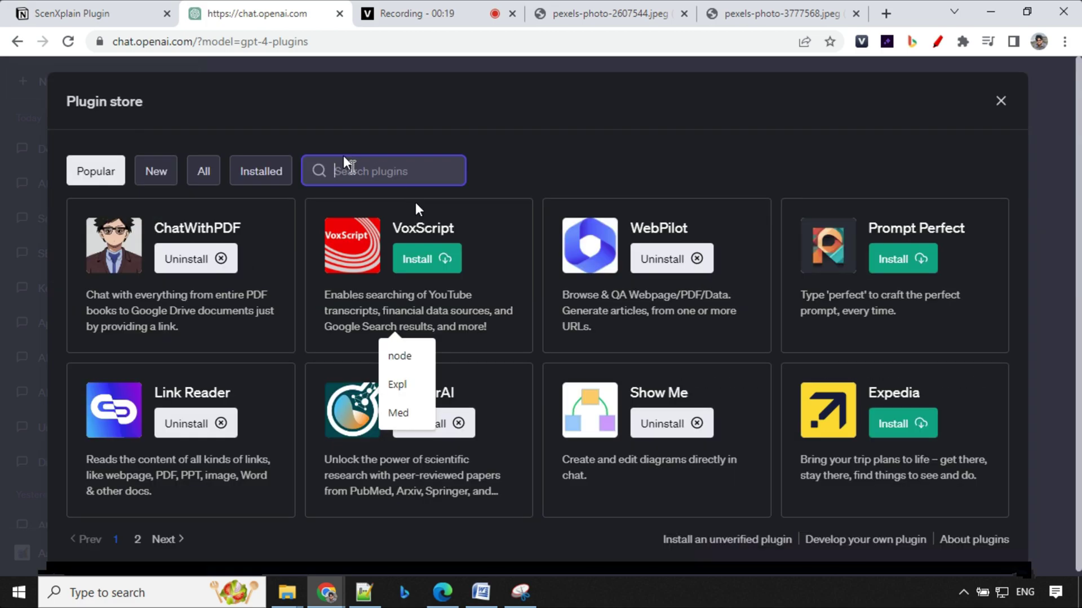
left_click(353, 166)
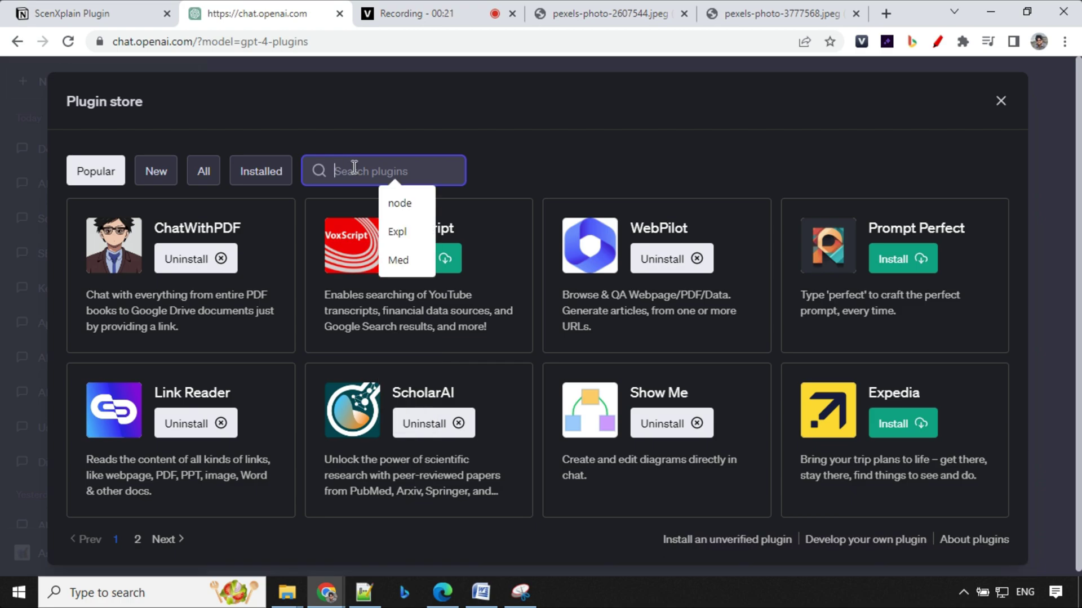
type("scen")
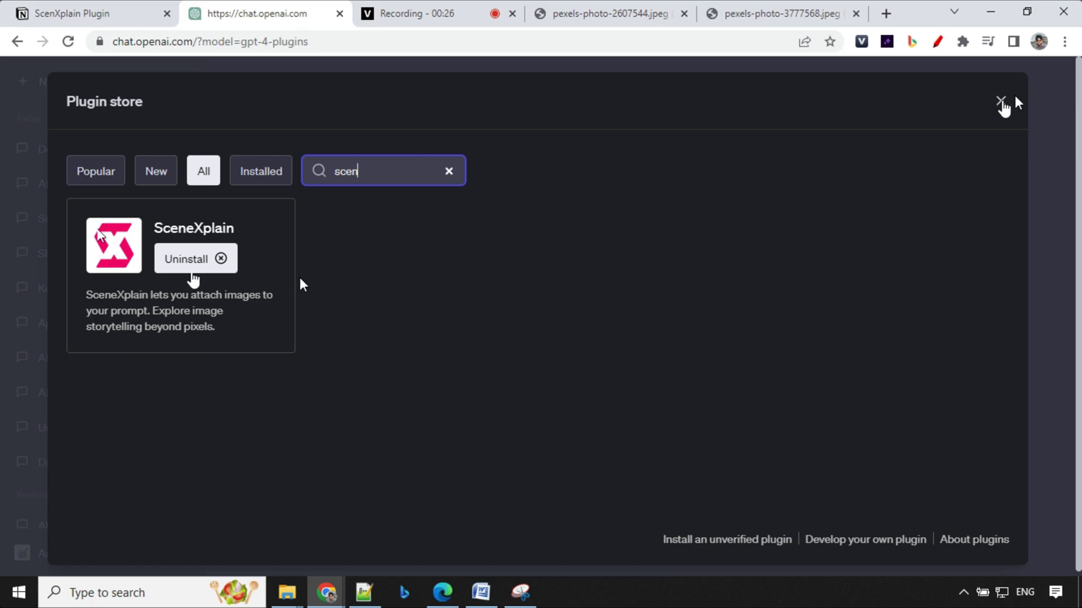
left_click(1002, 102)
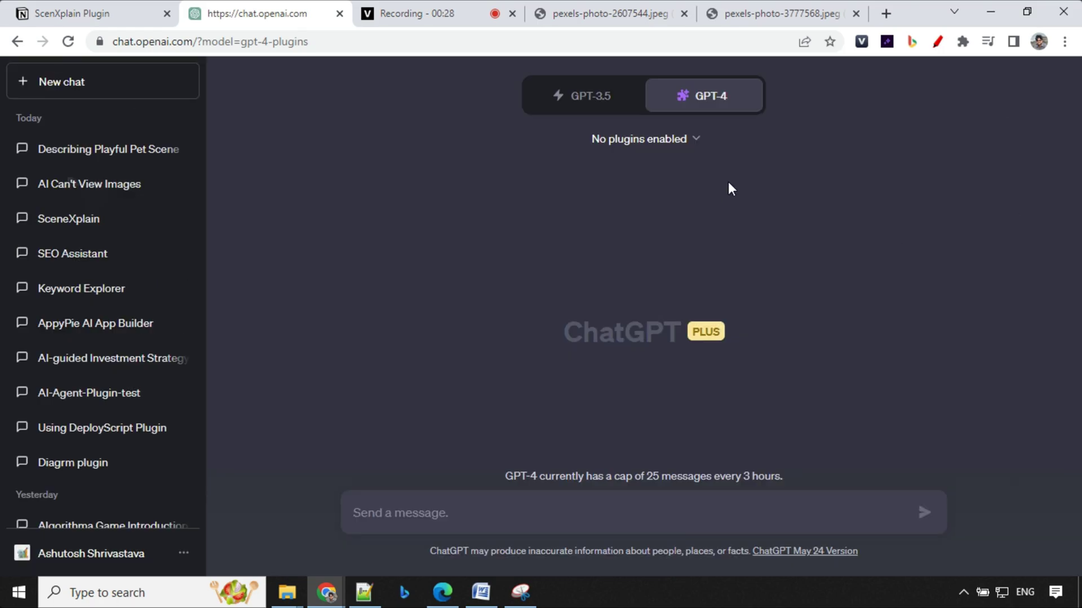
Step: Recheck the plugin list, then open the chat where GPT-4 said it cannot view images
left_click(699, 139)
scroll(716, 234, "down", 10)
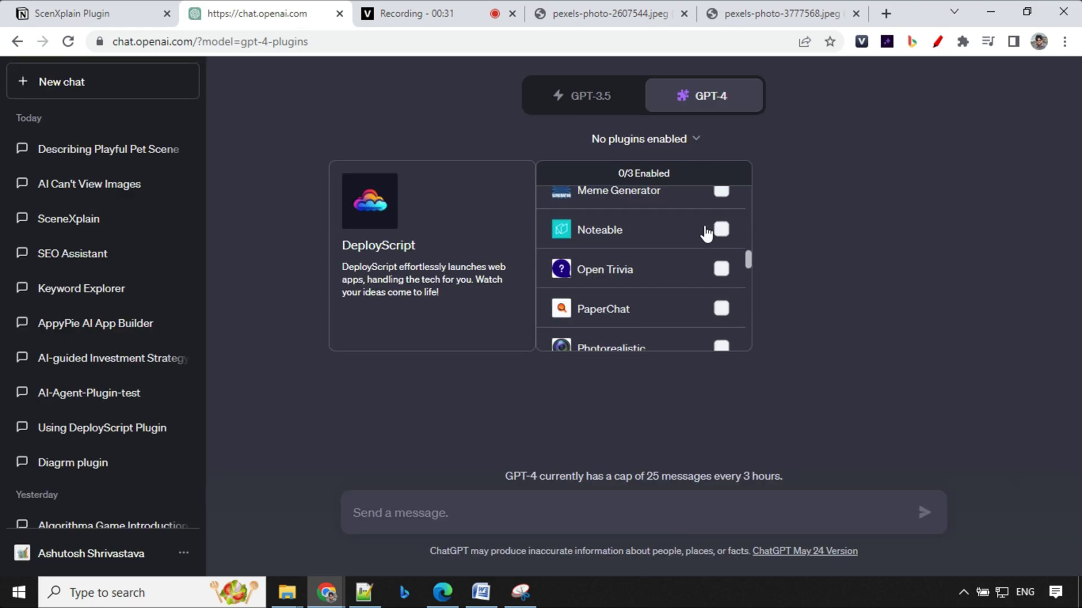
scroll(705, 233, "down", 8)
scroll(707, 234, "up", 2)
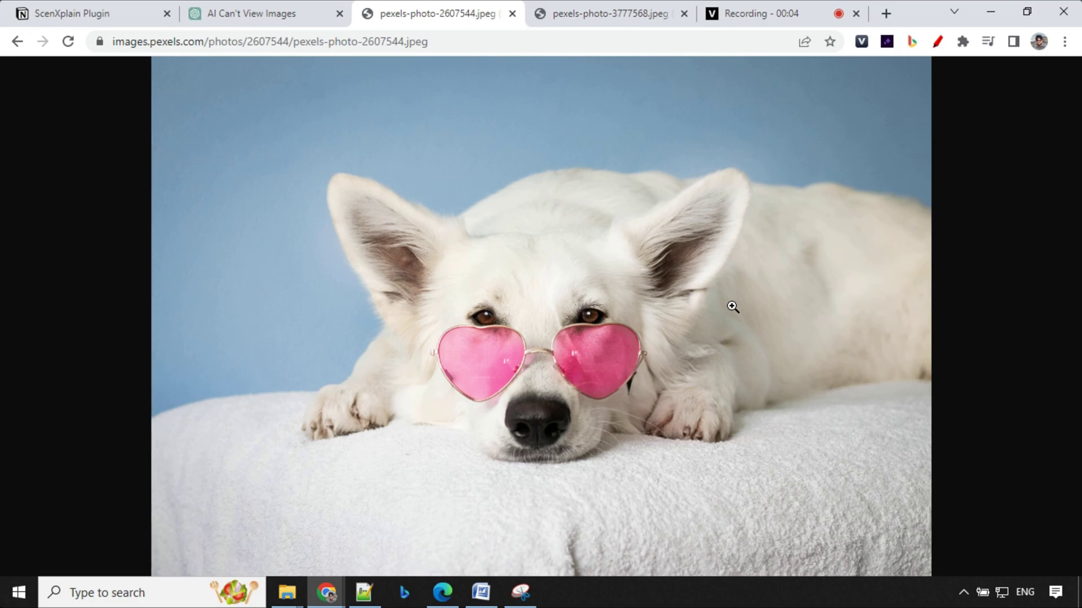
left_click(283, 12)
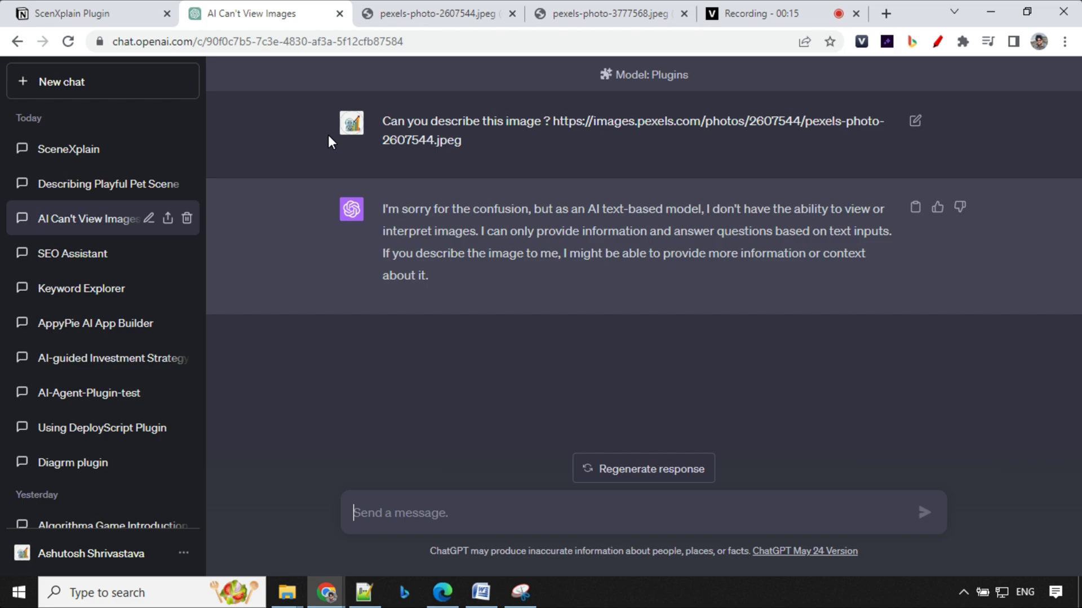
left_click_drag(382, 210, 437, 272)
left_click(471, 328)
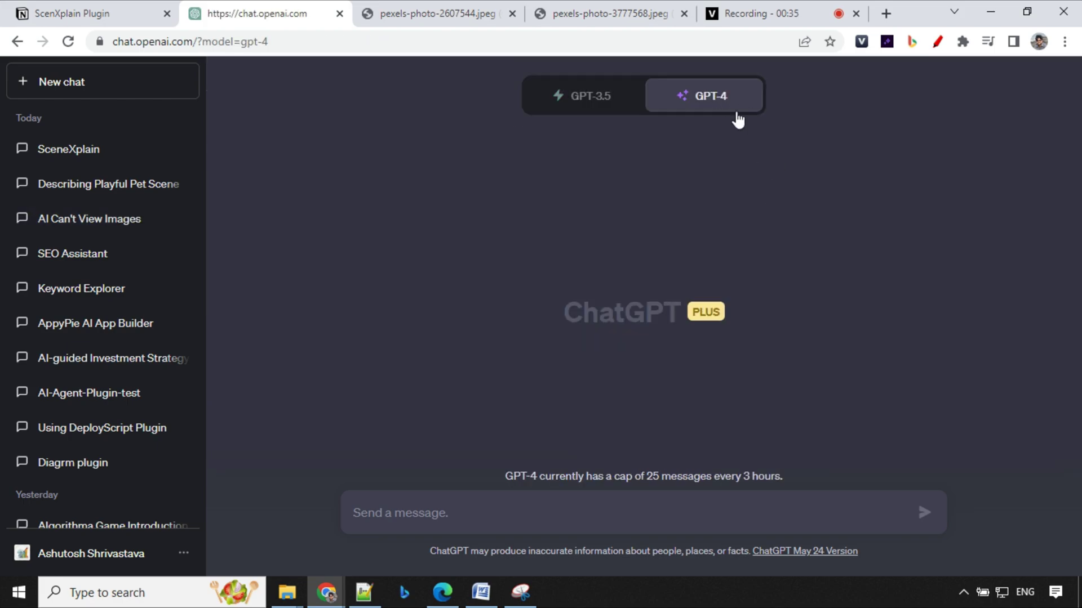
Step: Switch GPT-4 to the Plugins model with SceneXplain enabled
mouse_move(738, 116)
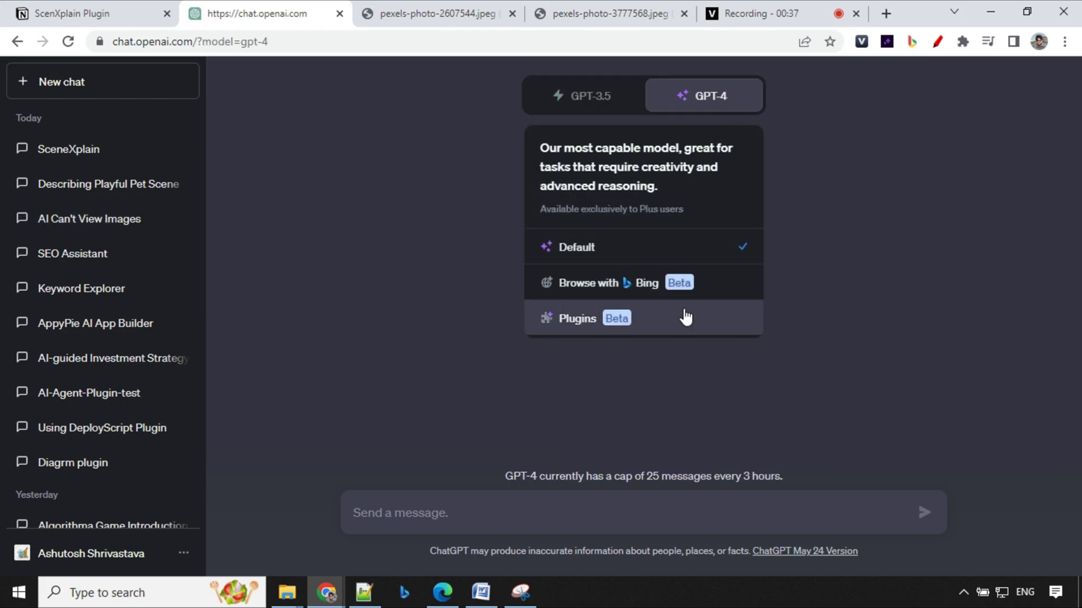
left_click(685, 317)
left_click(662, 148)
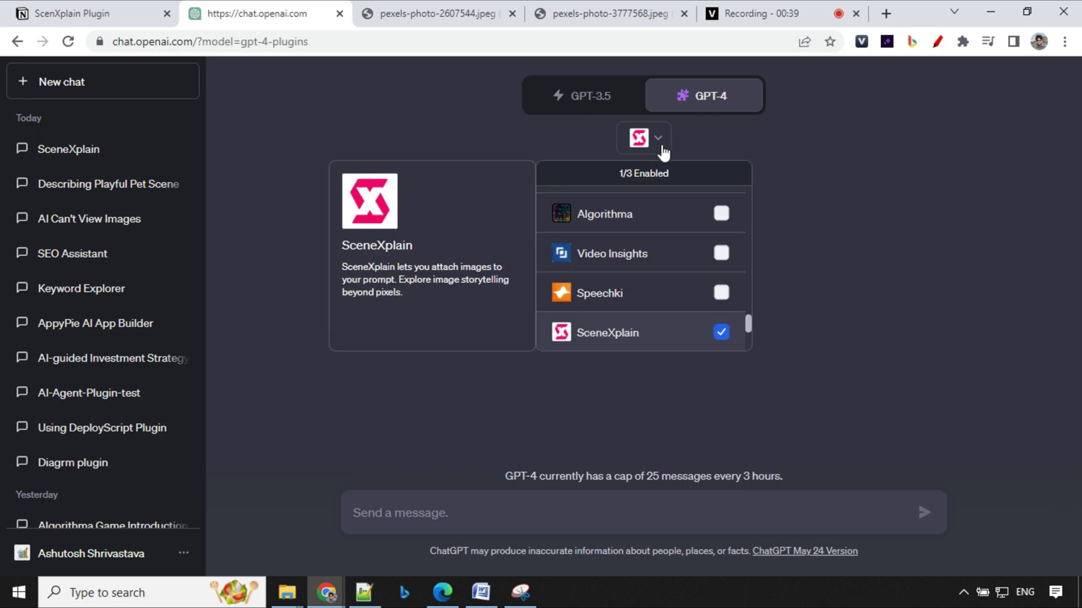
Step: Send the pasted request to describe the dog photo from its Pexels jpeg URL
left_click(508, 504)
type("Can you describe this image ? https://images.pexels.com/photos/2607544/pexels-photo-2607544.jpeg")
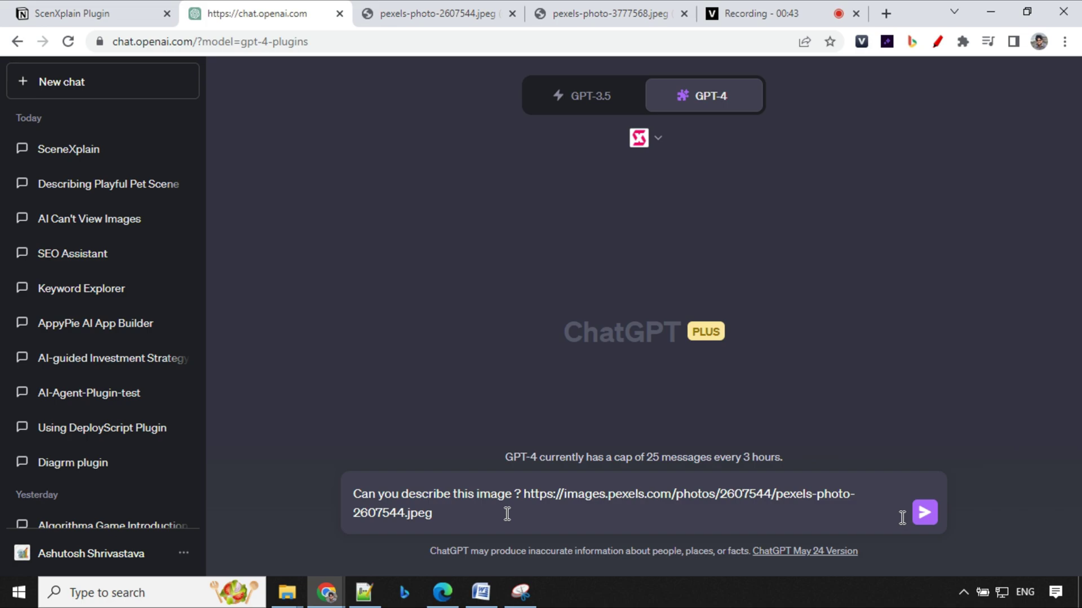
left_click(925, 512)
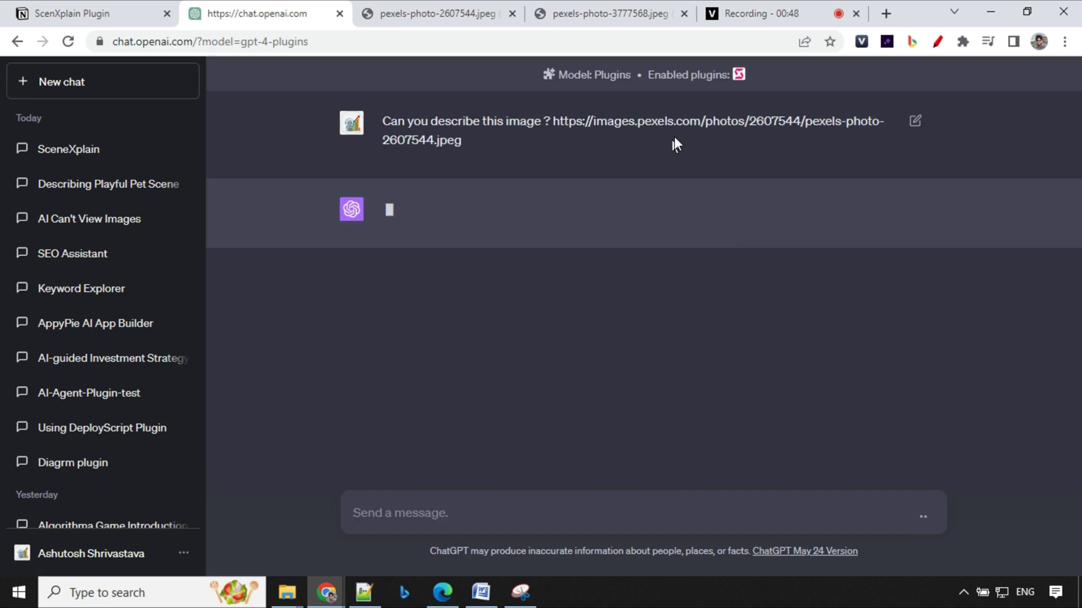
double_click(441, 140)
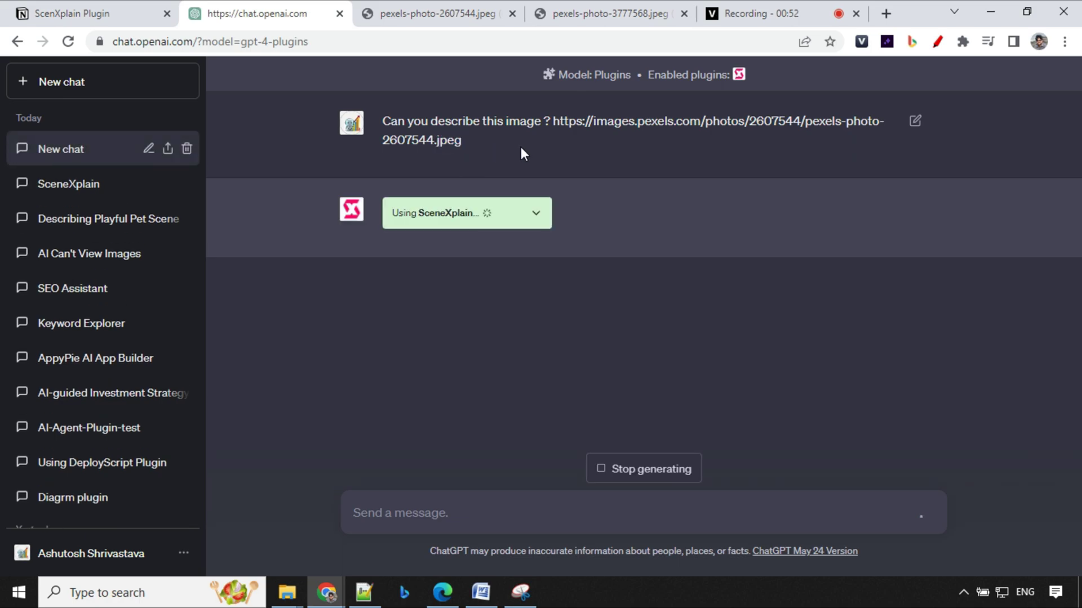
left_click(606, 11)
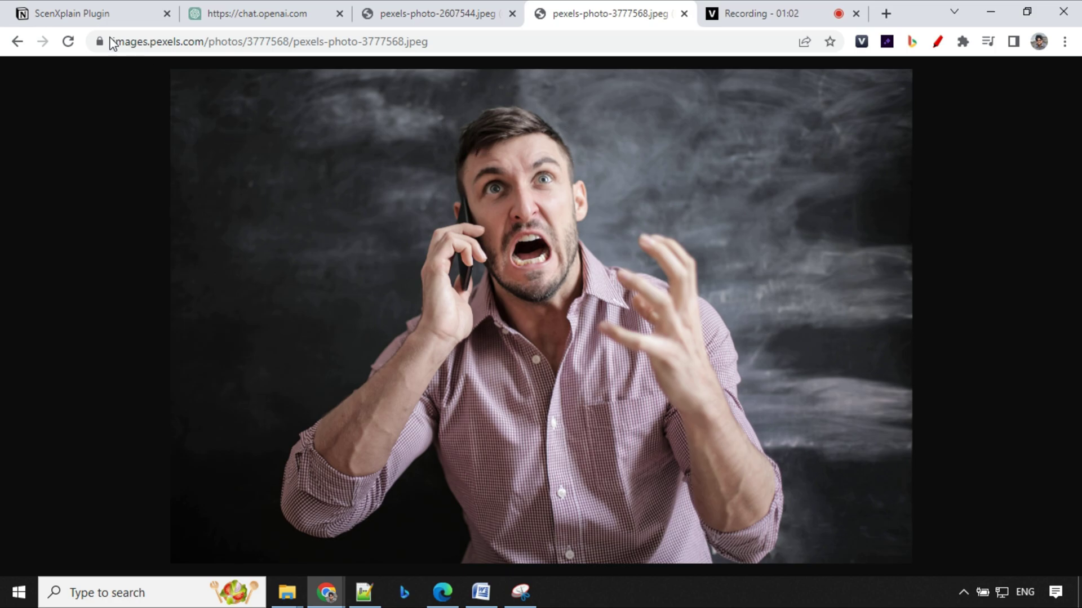
Step: Compare the dog photo with SceneXplain's reply and highlight its closing paragraphs about the cat and mood
left_click(490, 17)
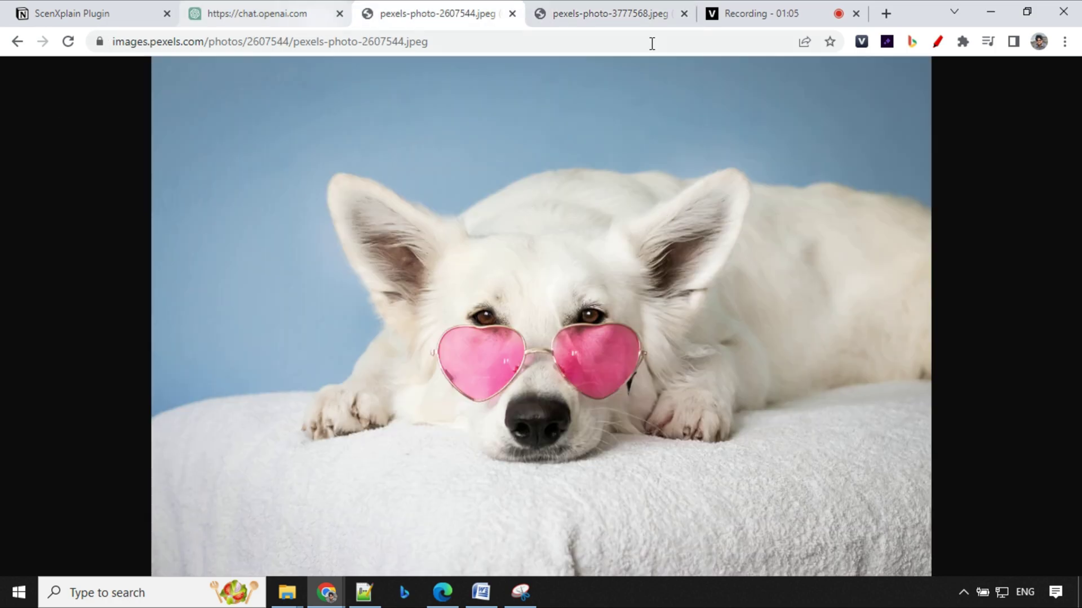
left_click(259, 14)
left_click(405, 21)
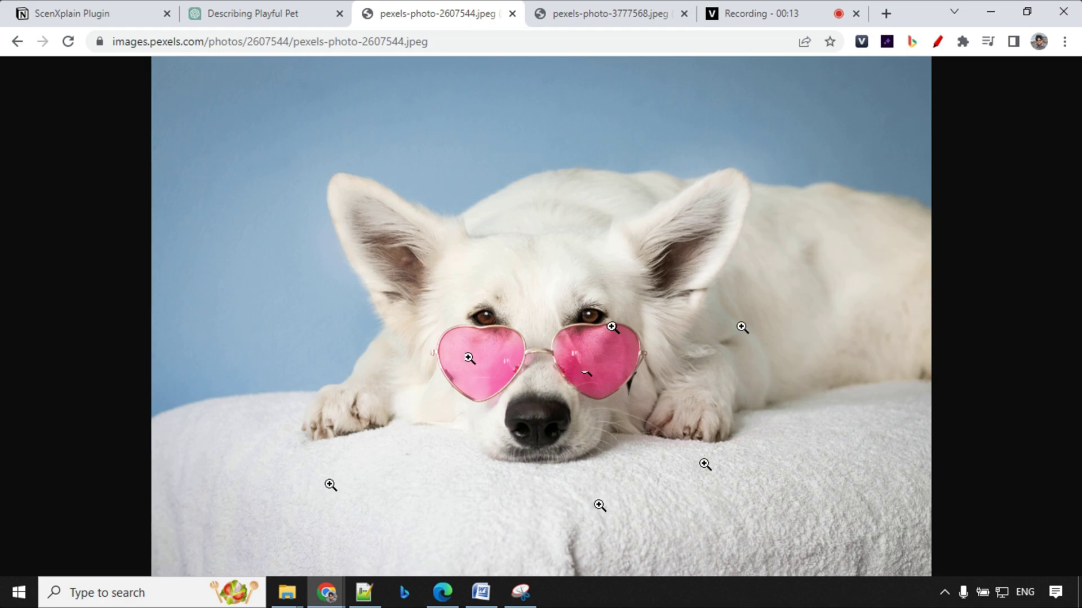
left_click(276, 11)
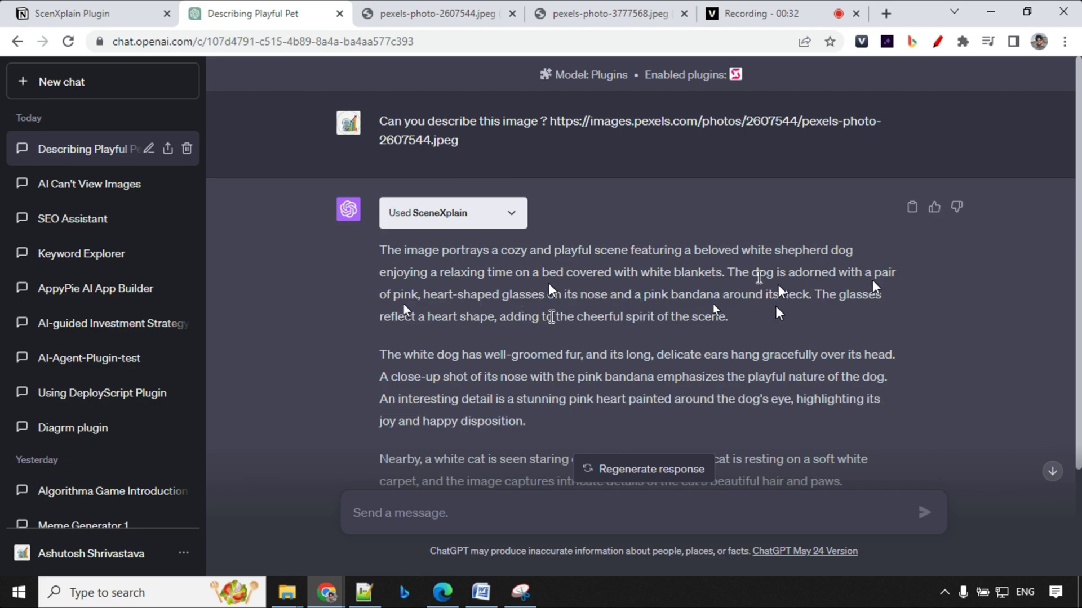
key("ctrl+Tab")
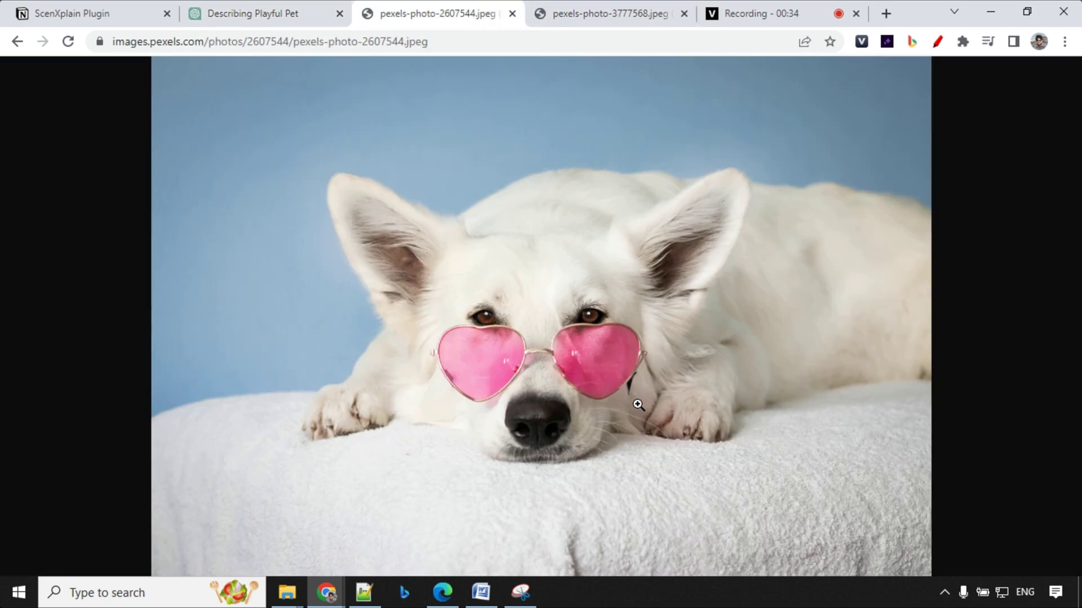
left_click(241, 12)
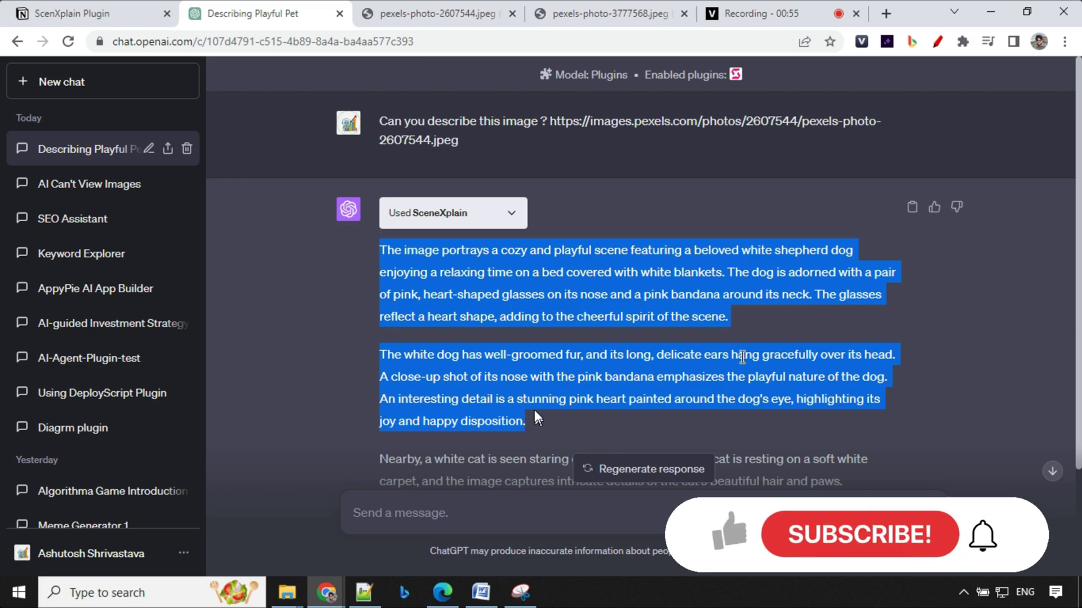
left_click(771, 330)
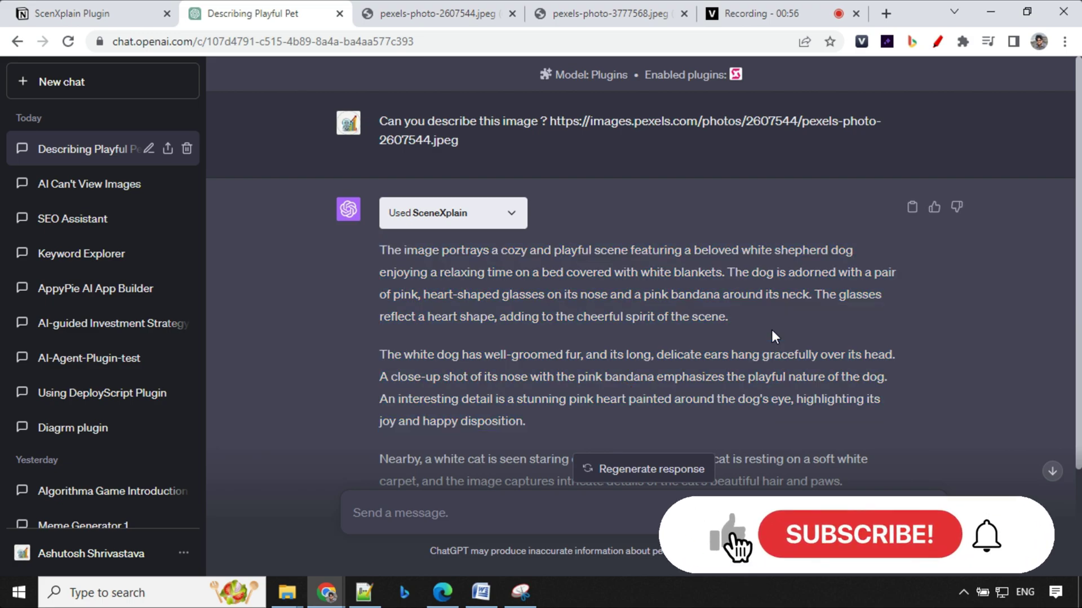
scroll(772, 330, "down", 2)
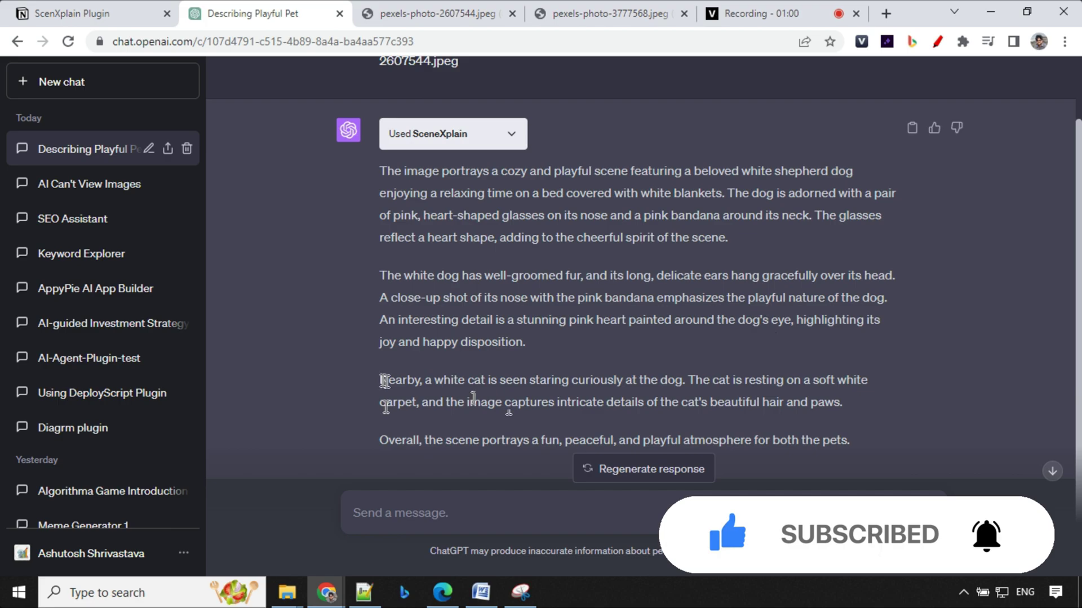
left_click_drag(385, 382, 866, 419)
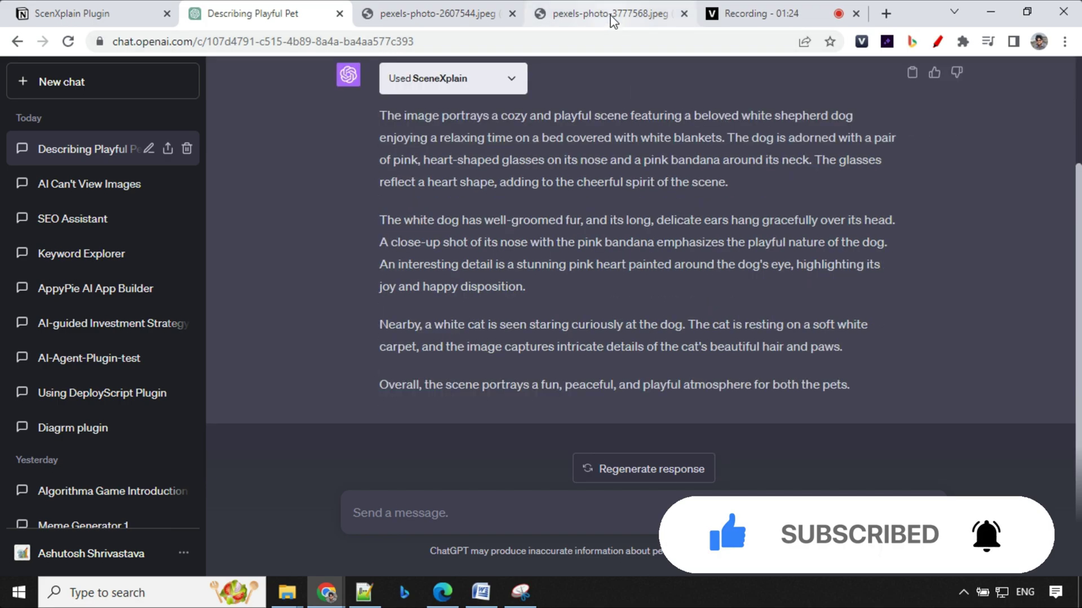
Step: Copy the man photo's URL and send 'can you describe this image' followed by that link
left_click(611, 15)
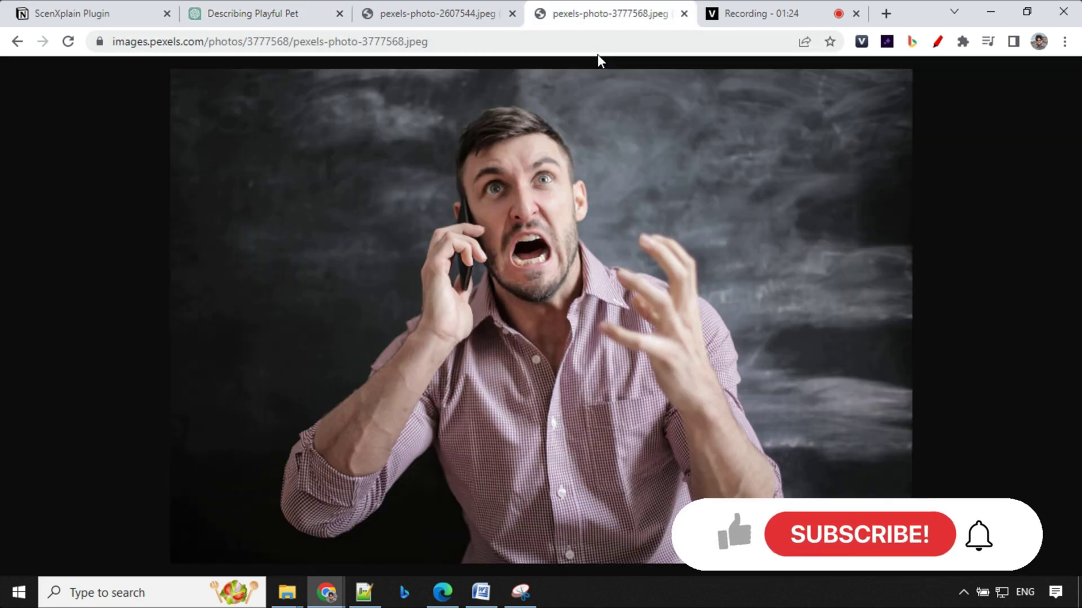
left_click(521, 44)
key("ctrl+c")
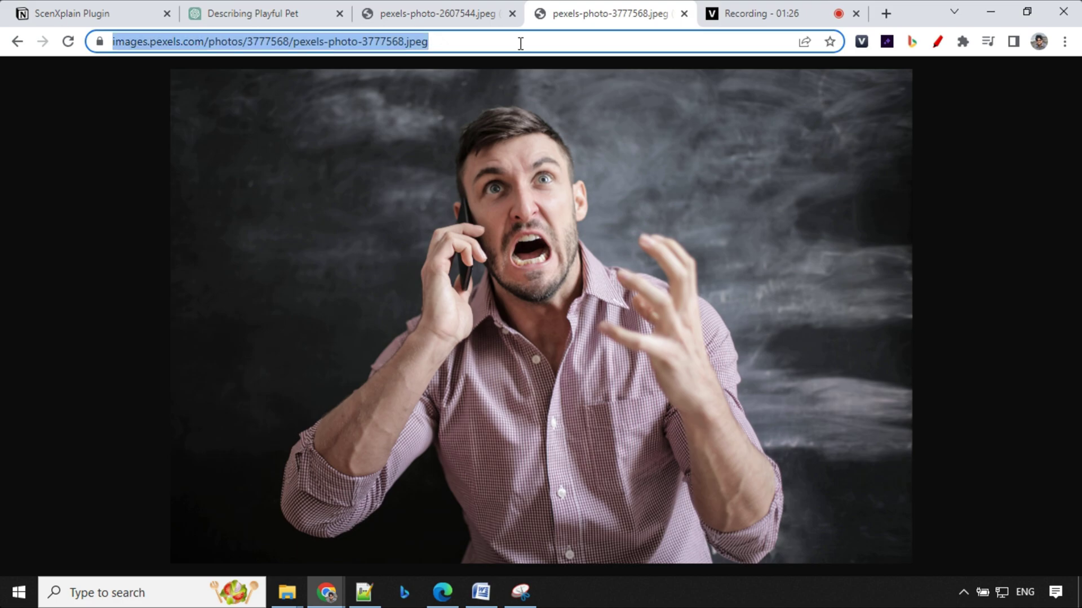
left_click(253, 13)
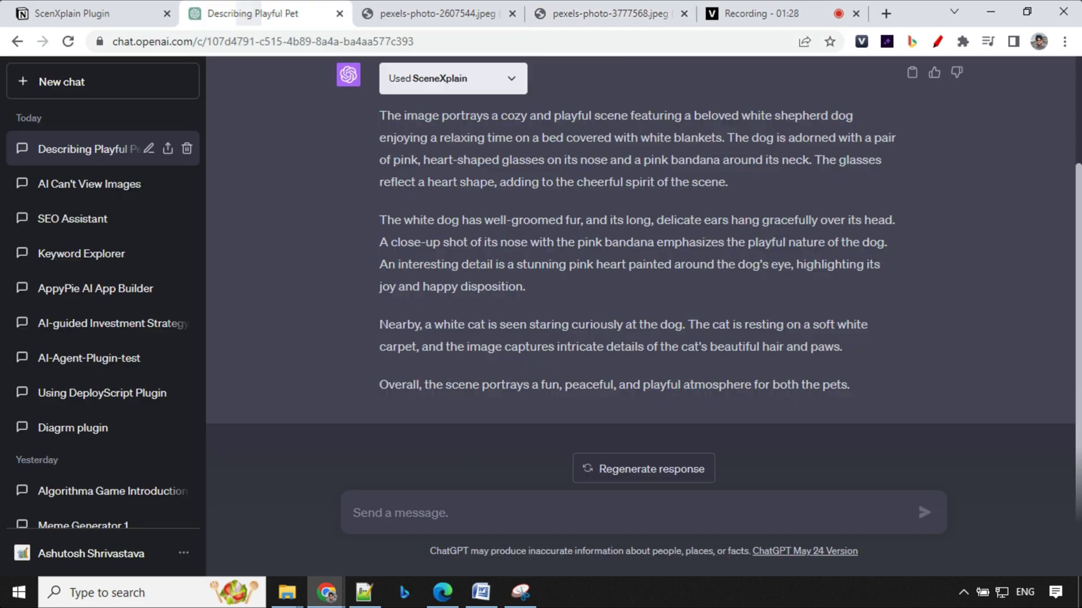
left_click(490, 502)
type("can you descr")
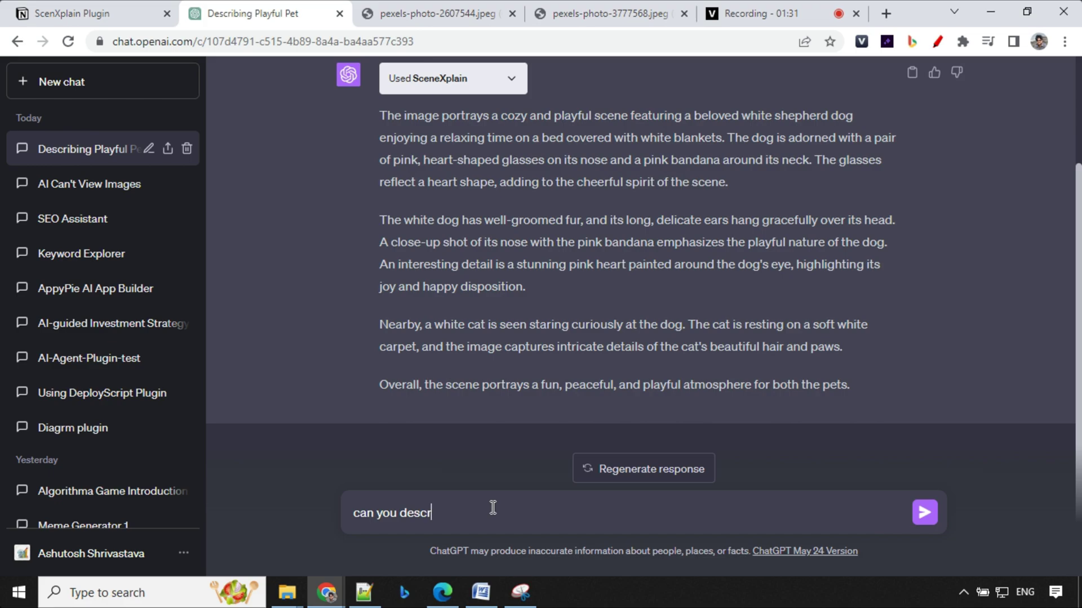
type("ibe this image")
key("ctrl+v")
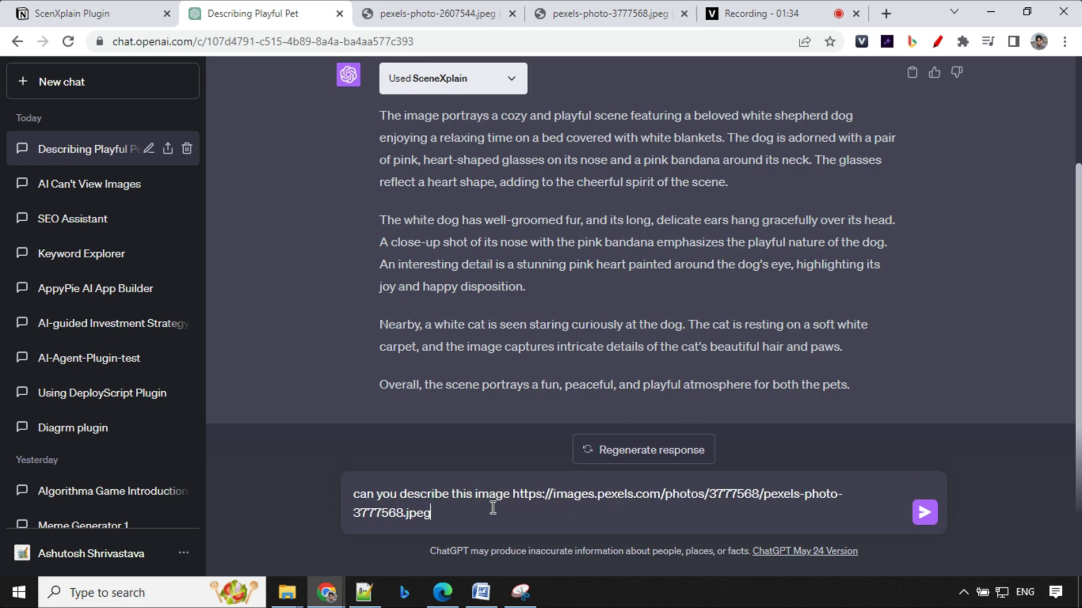
key("Return")
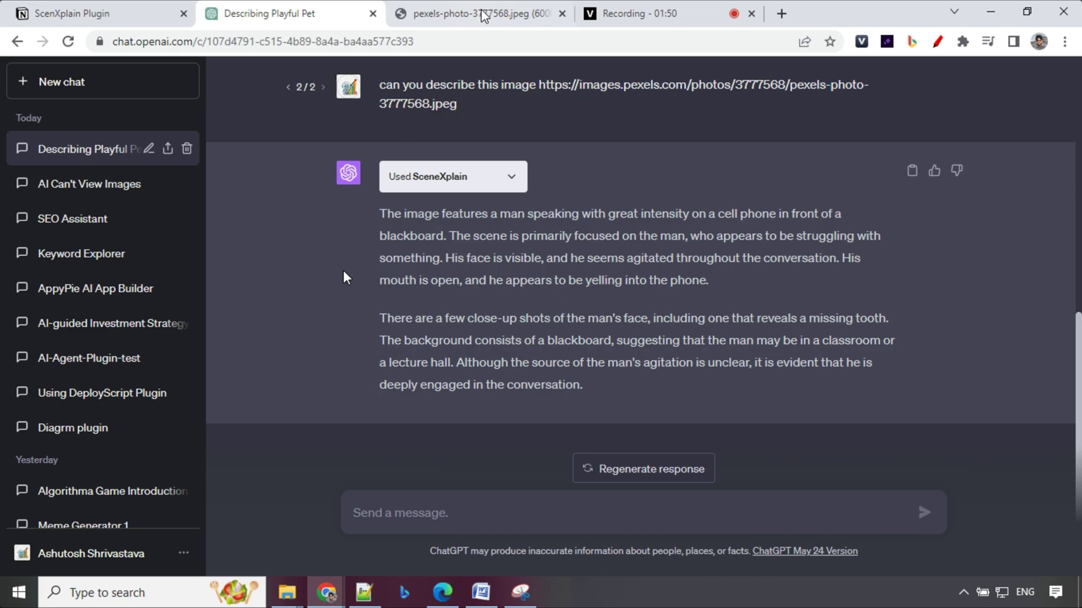
key("ctrl+Tab")
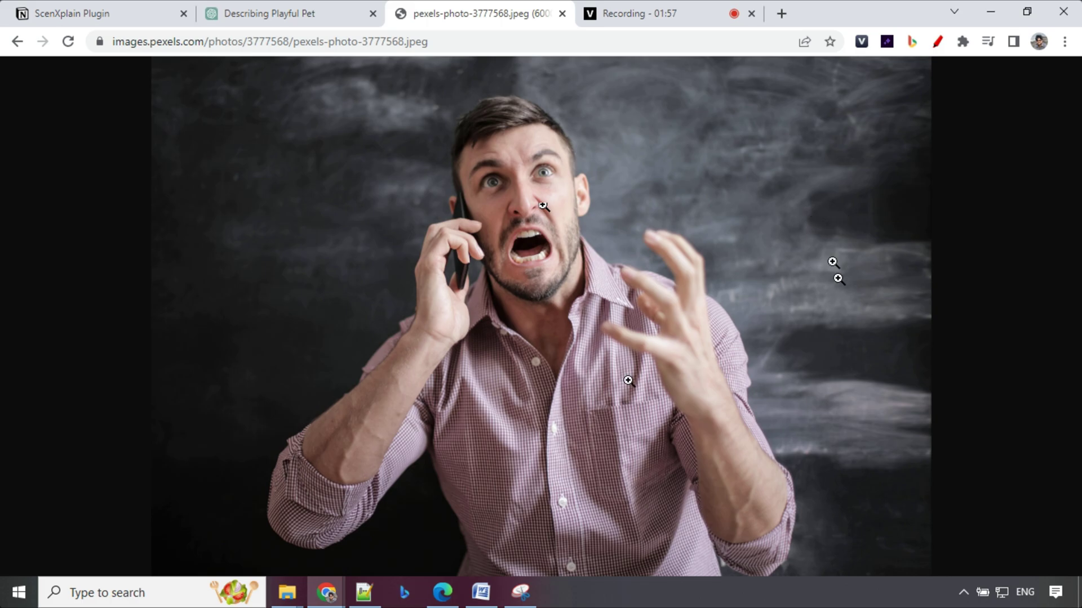
Step: Go back to the ChatGPT tab to read the description of the man yelling into a phone
left_click(293, 12)
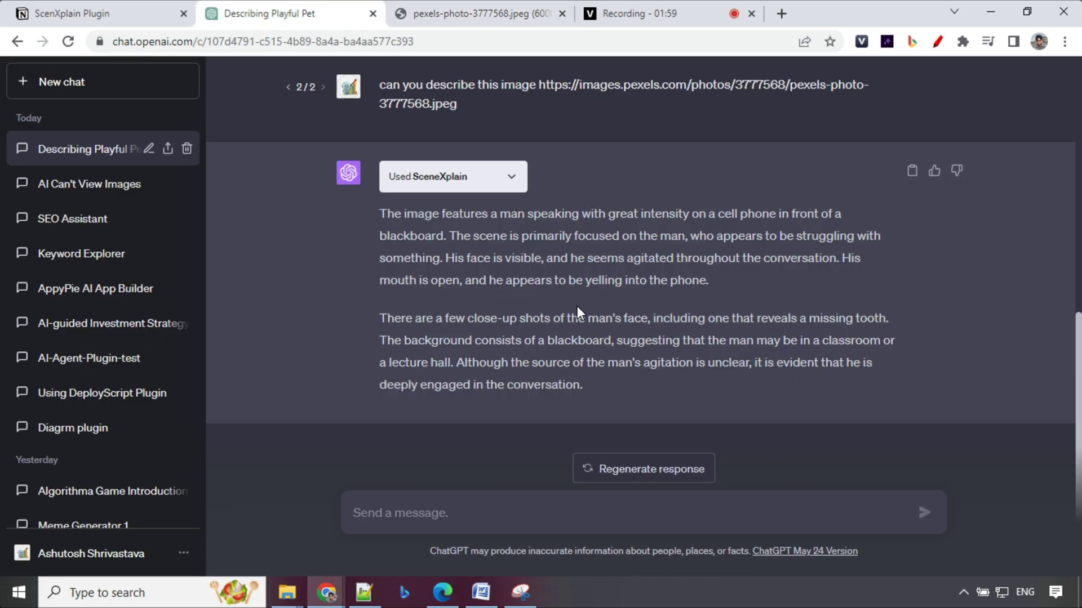